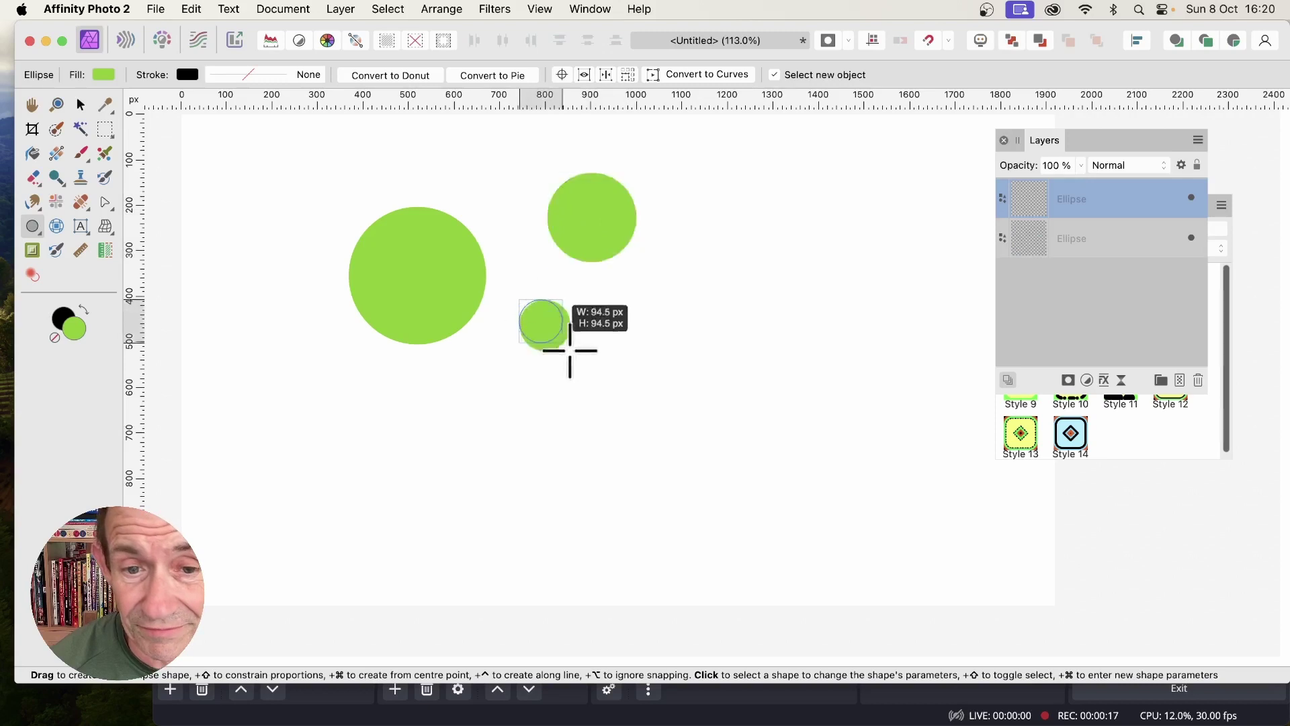
Draw seven more green circles of varying sizes in the empty areas around and below the existing ones.
drag(667, 258, 741, 342)
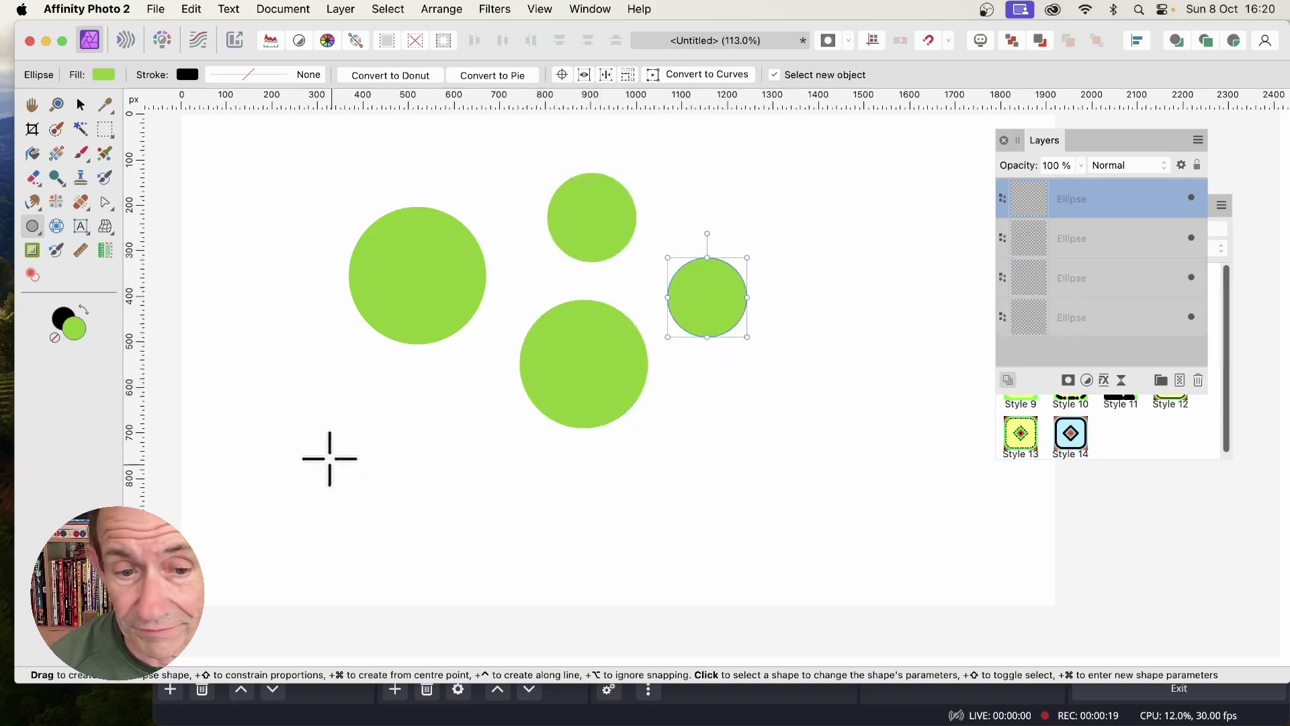
drag(420, 400, 457, 436)
drag(512, 478, 556, 513)
drag(624, 454, 648, 477)
drag(688, 379, 742, 434)
drag(721, 481, 741, 501)
drag(800, 407, 830, 437)
Select all ten green circles on the canvas and group them.
click(80, 104)
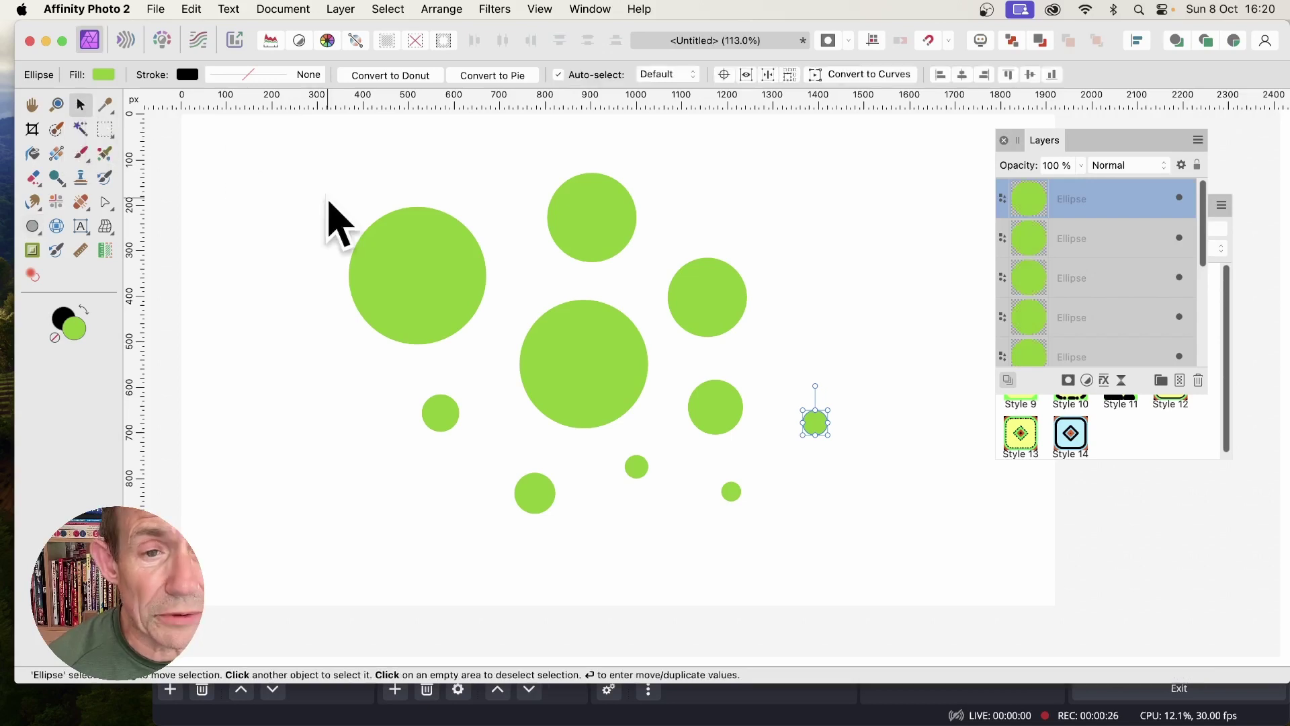
drag(267, 117, 927, 597)
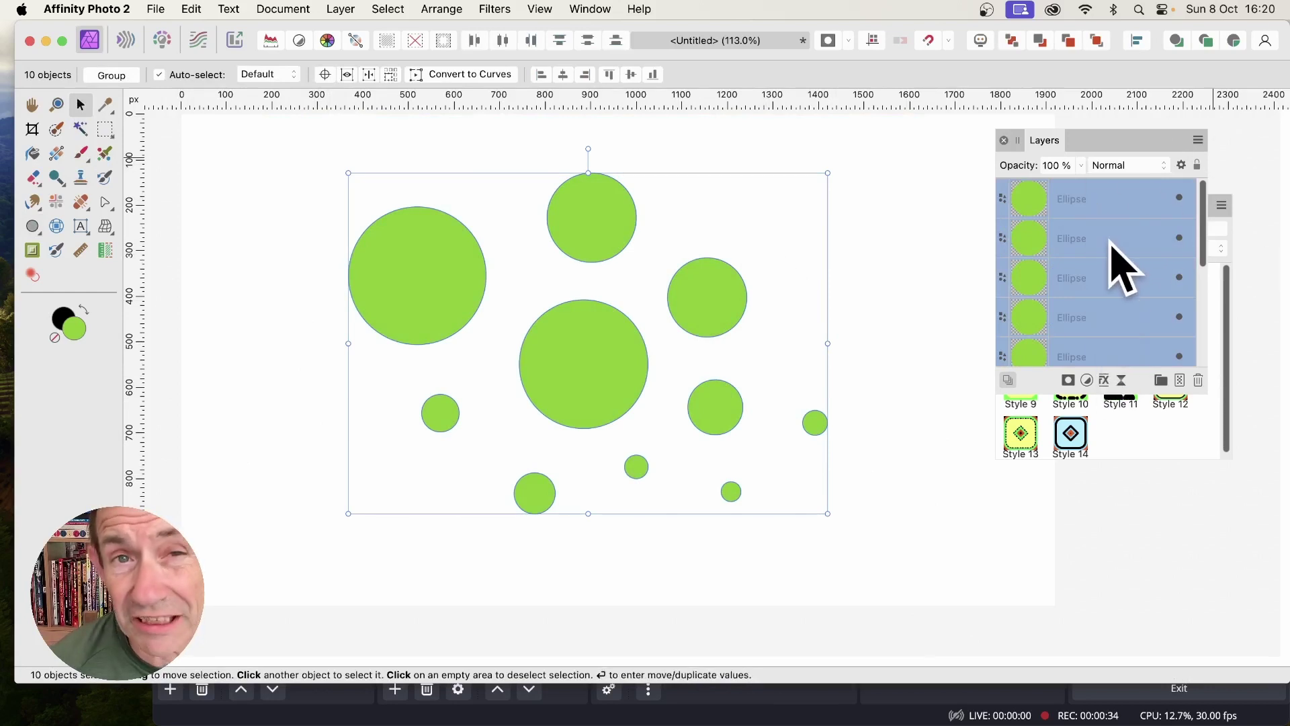
right_click(1090, 213)
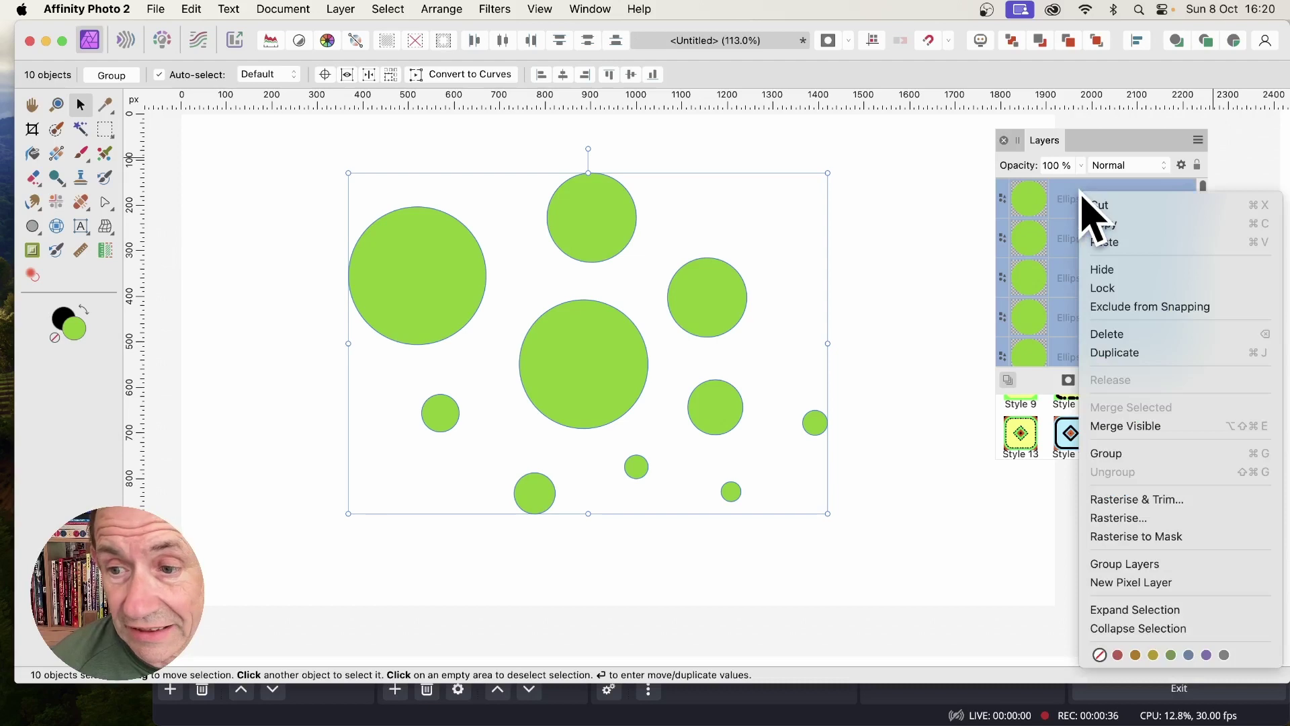
click(1122, 453)
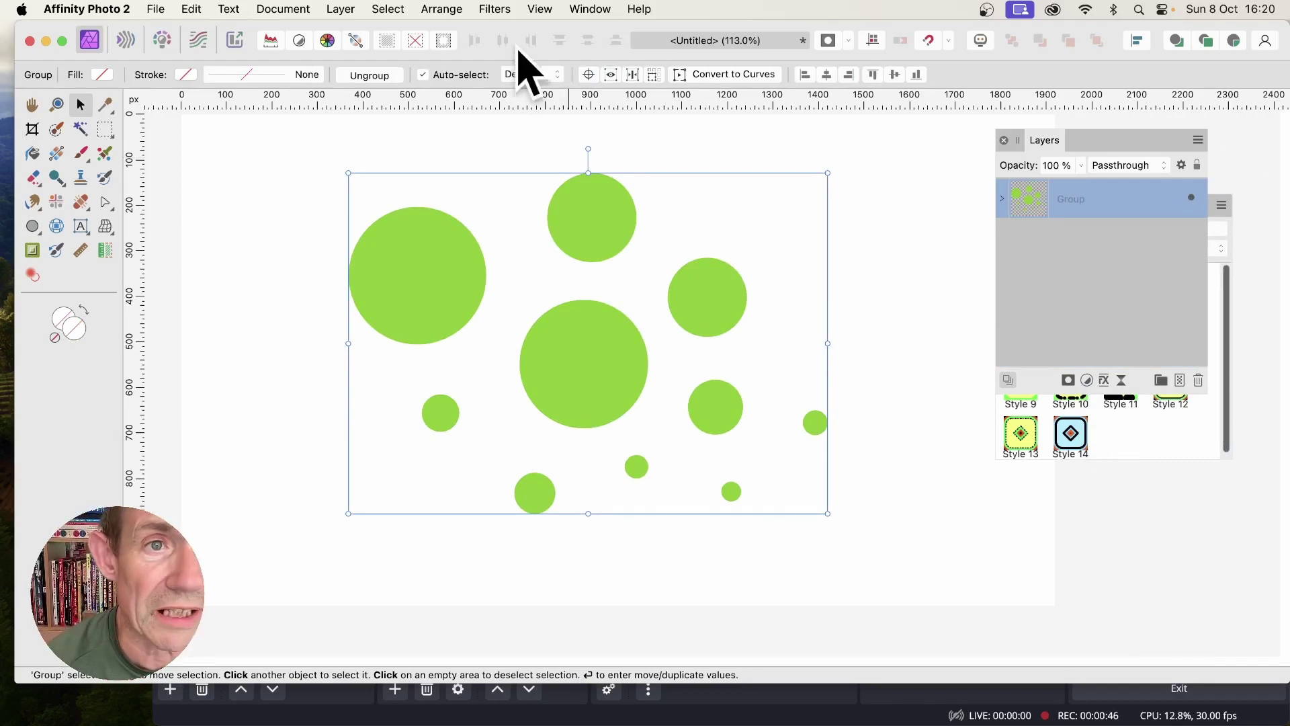
Rasterise and trim the circle group, and create a new pattern layer from the selection.
click(334, 9)
scroll(430, 665, down, 4)
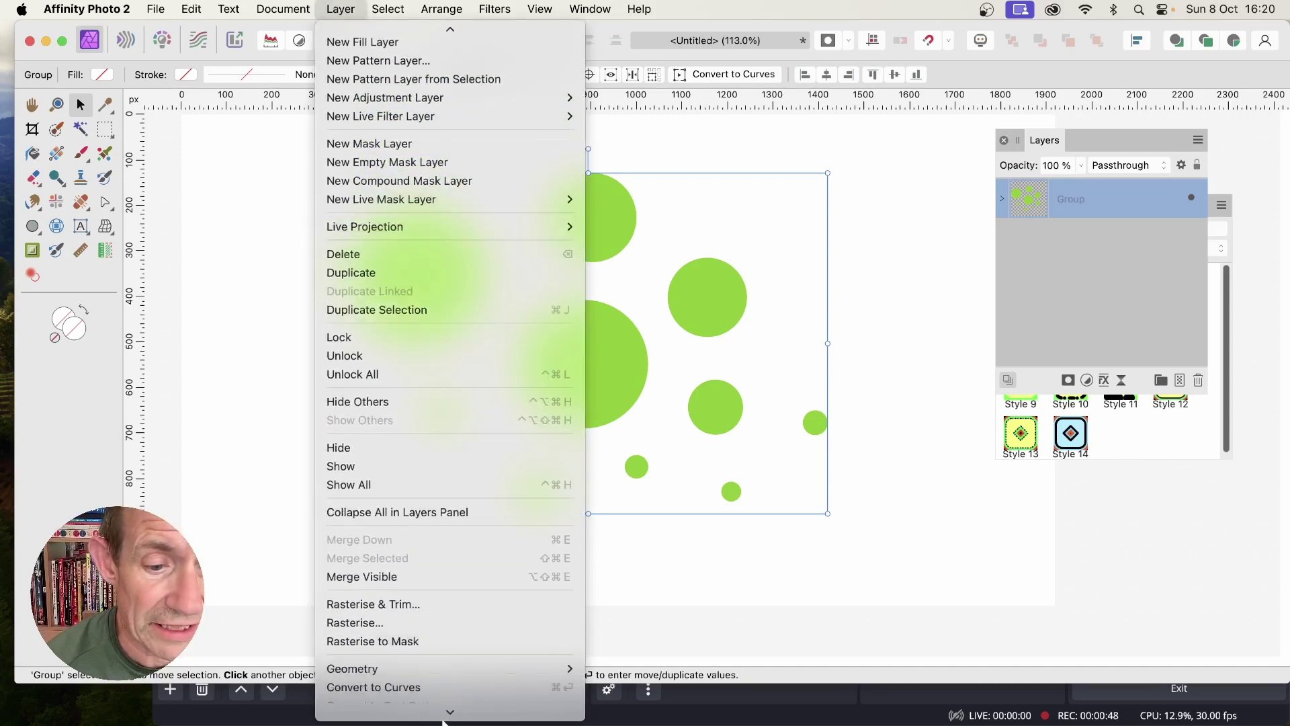
click(440, 603)
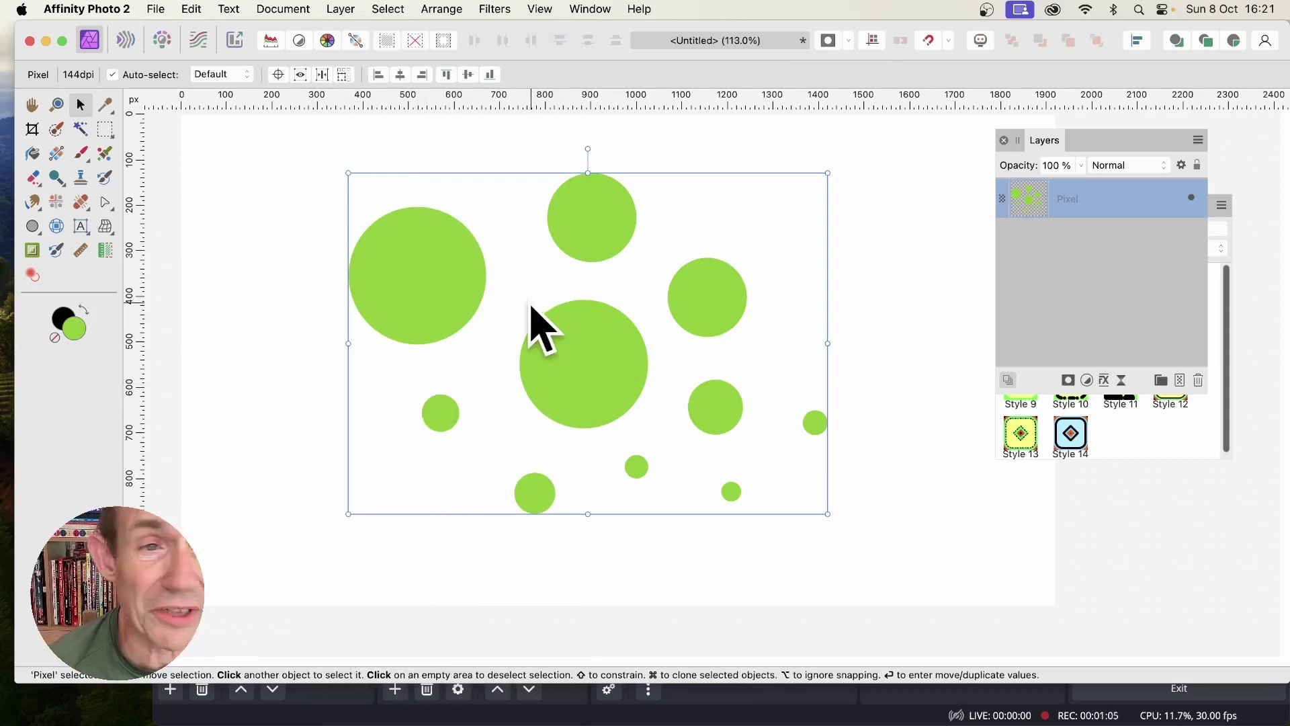
click(341, 9)
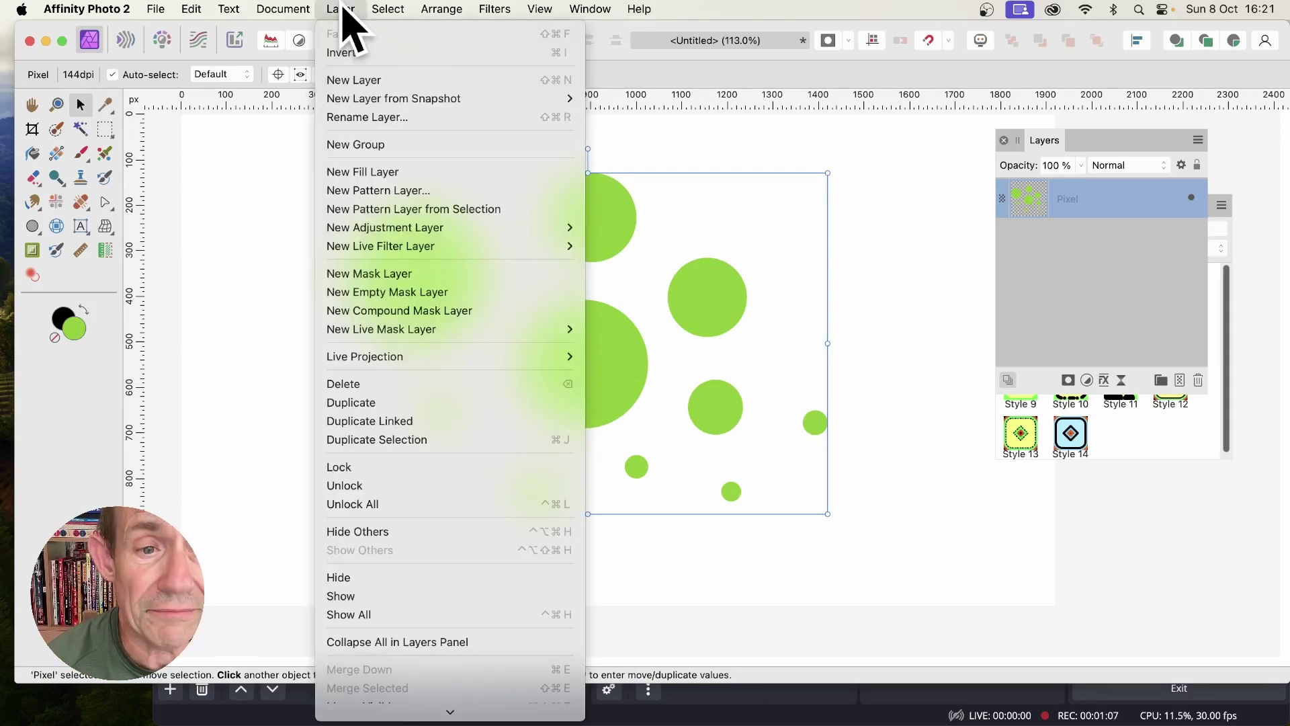
click(404, 209)
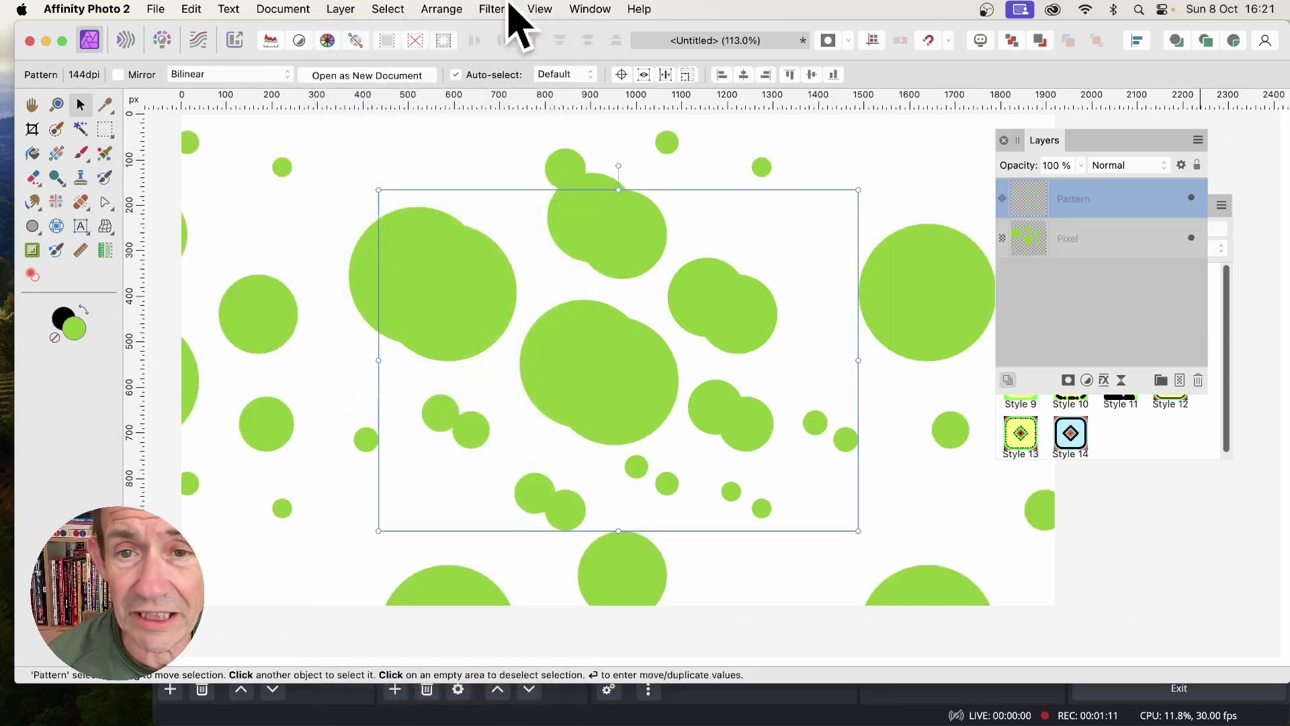
Scale down and rotate the pattern tile clockwise, and delete the original pixel layer of circles.
drag(379, 191, 527, 279)
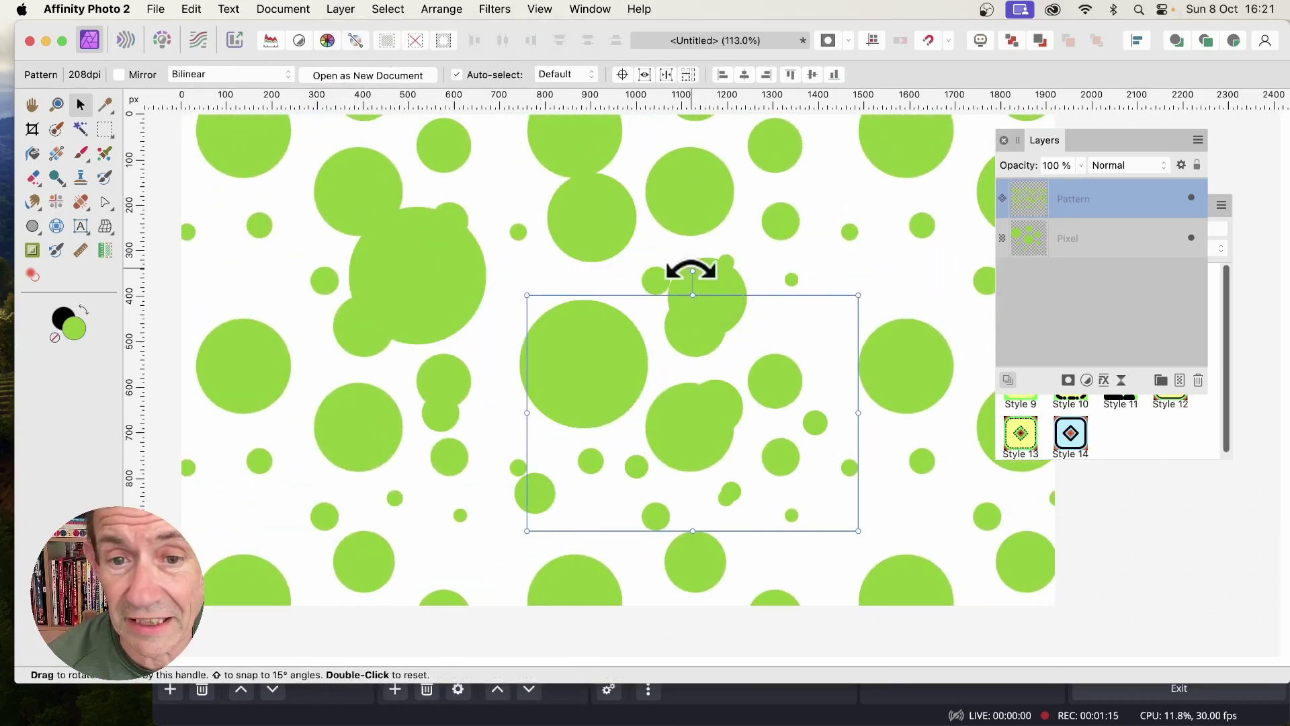
drag(691, 268, 738, 275)
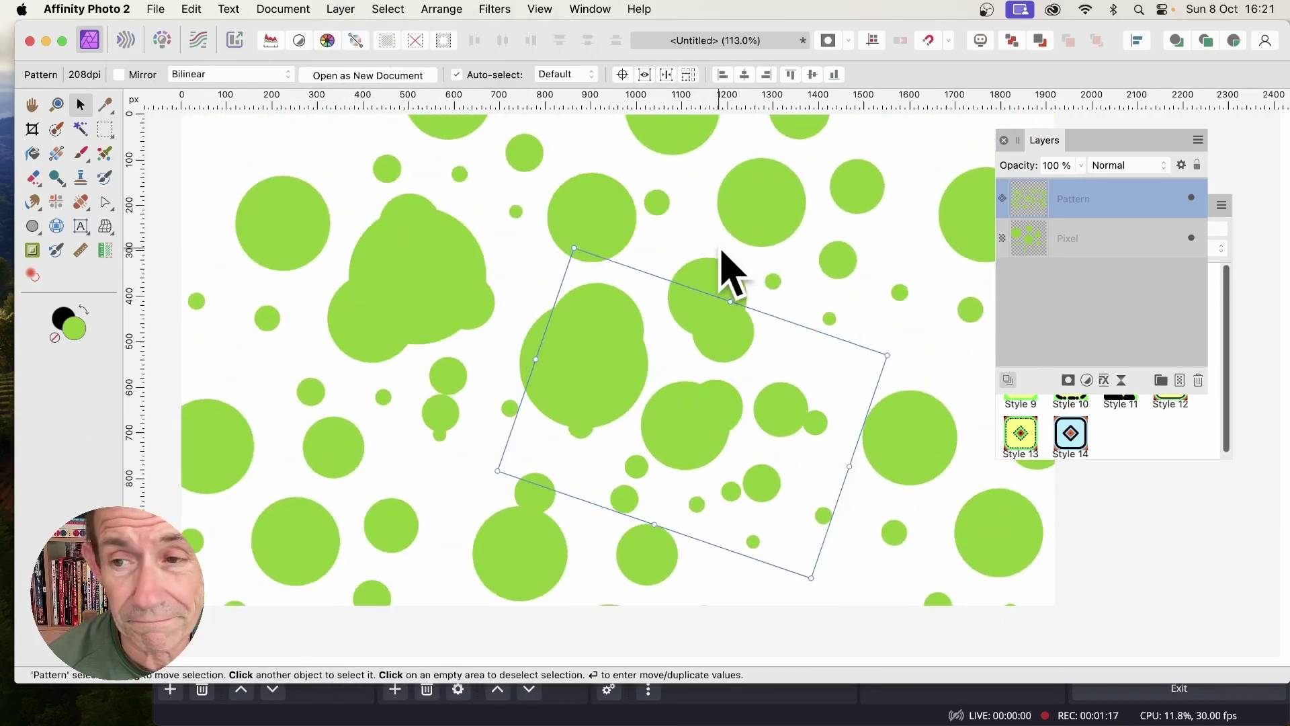
click(1040, 243)
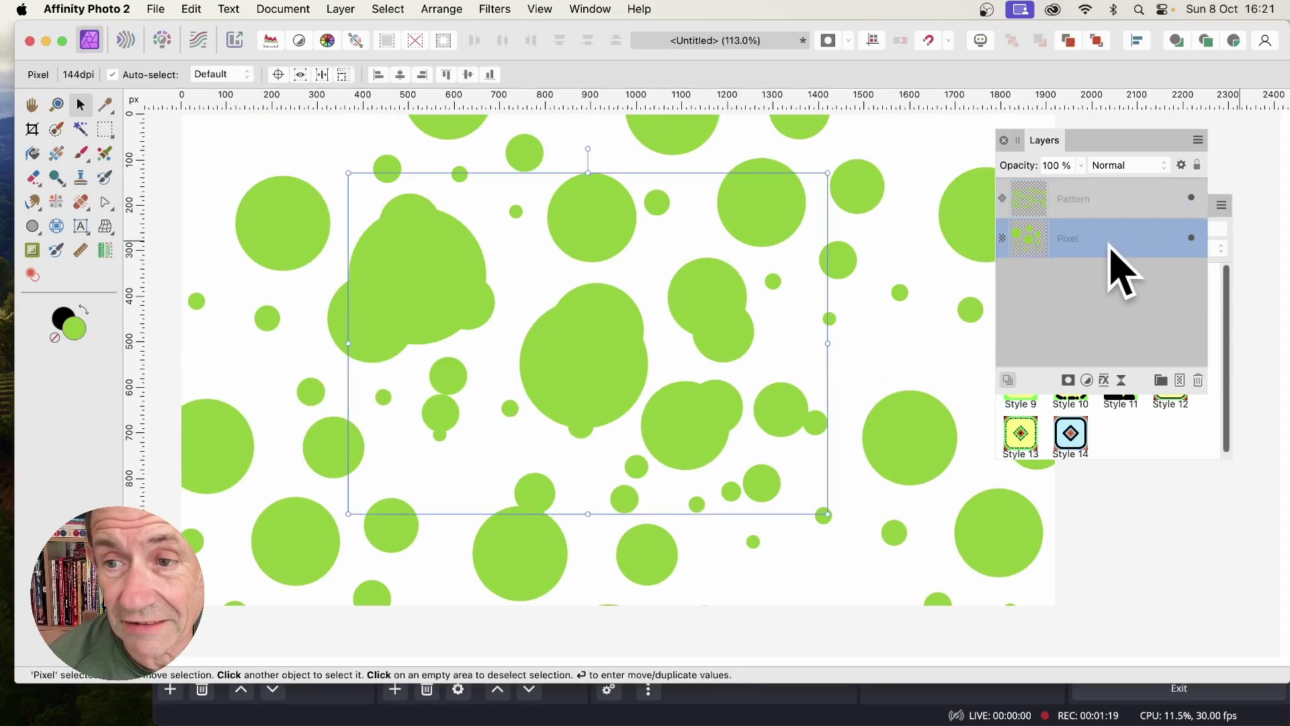
key(Delete)
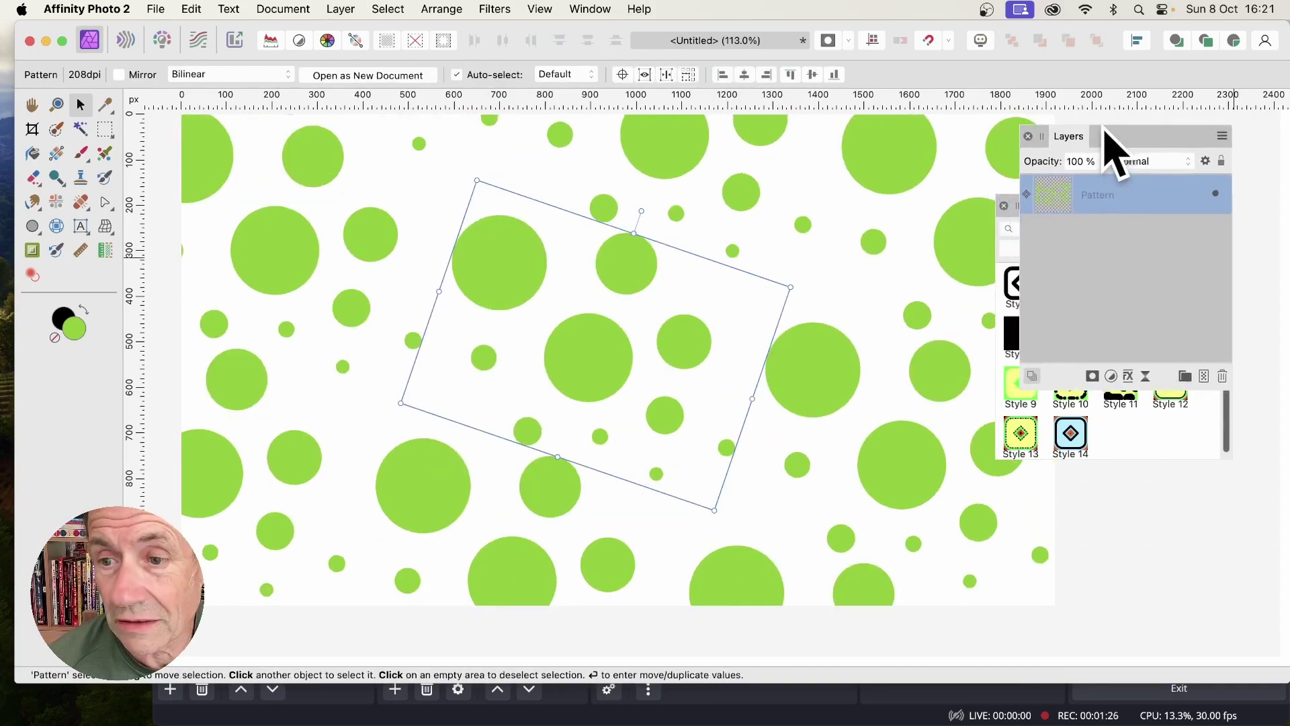
drag(1103, 130, 1101, 122)
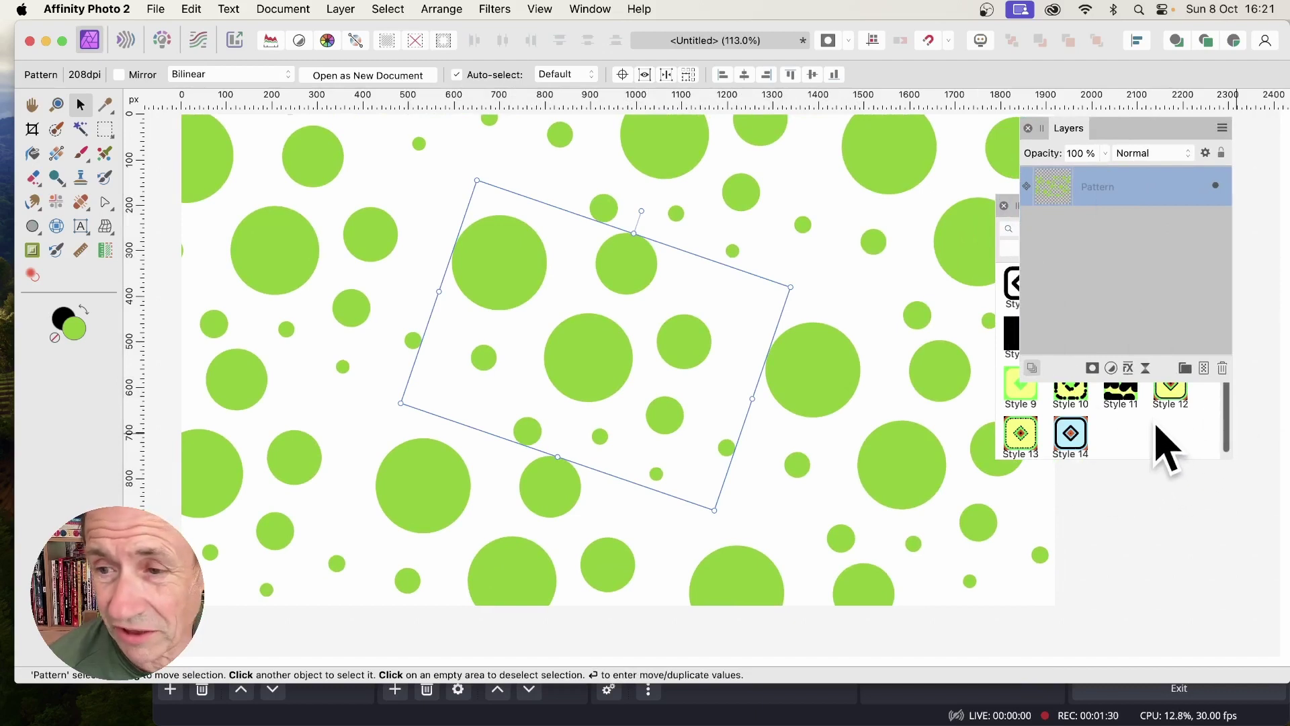
Add a solid black outside Outline layer effect to the pattern with a radius of 39.5 px.
click(1129, 368)
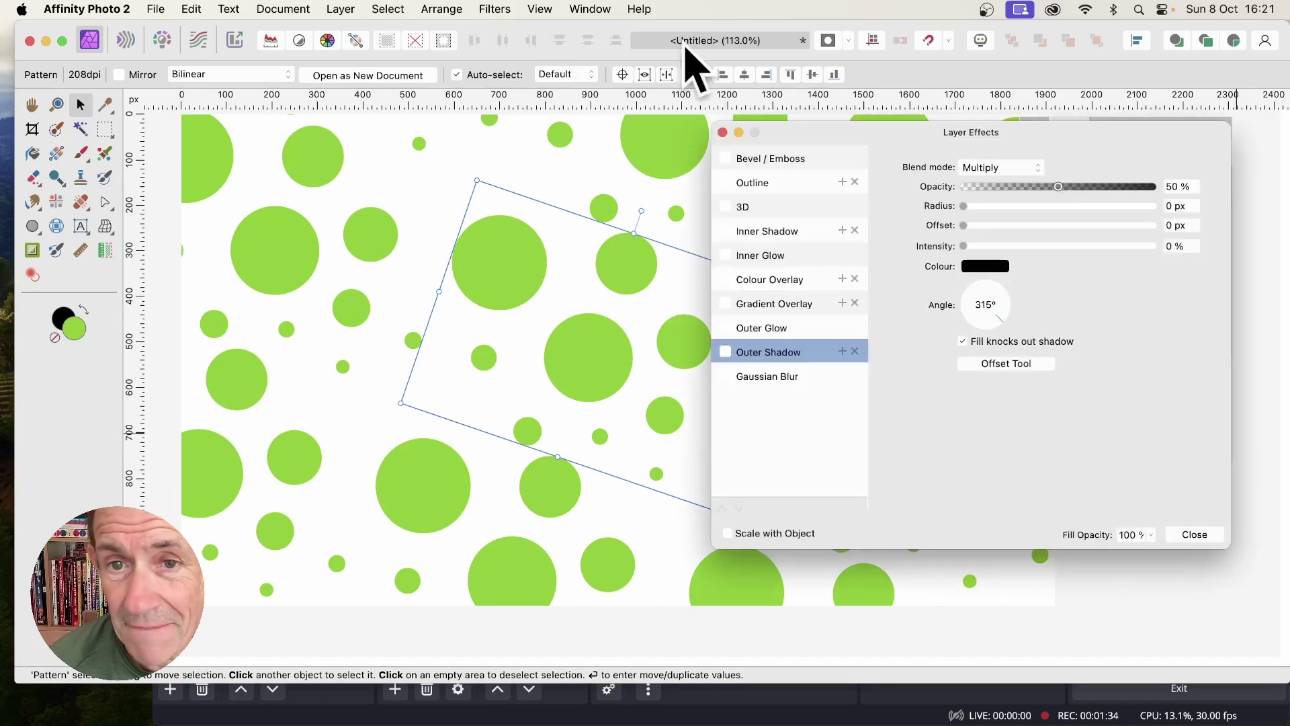
click(761, 183)
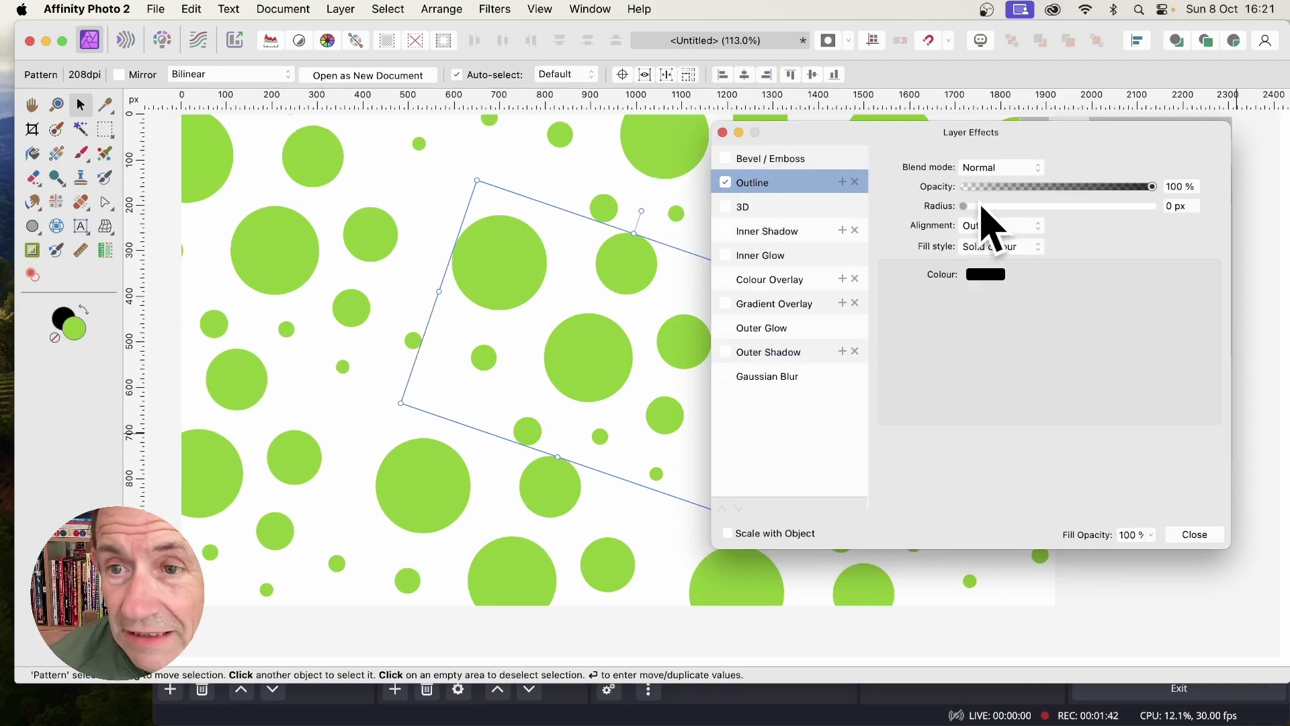
drag(975, 205, 1117, 207)
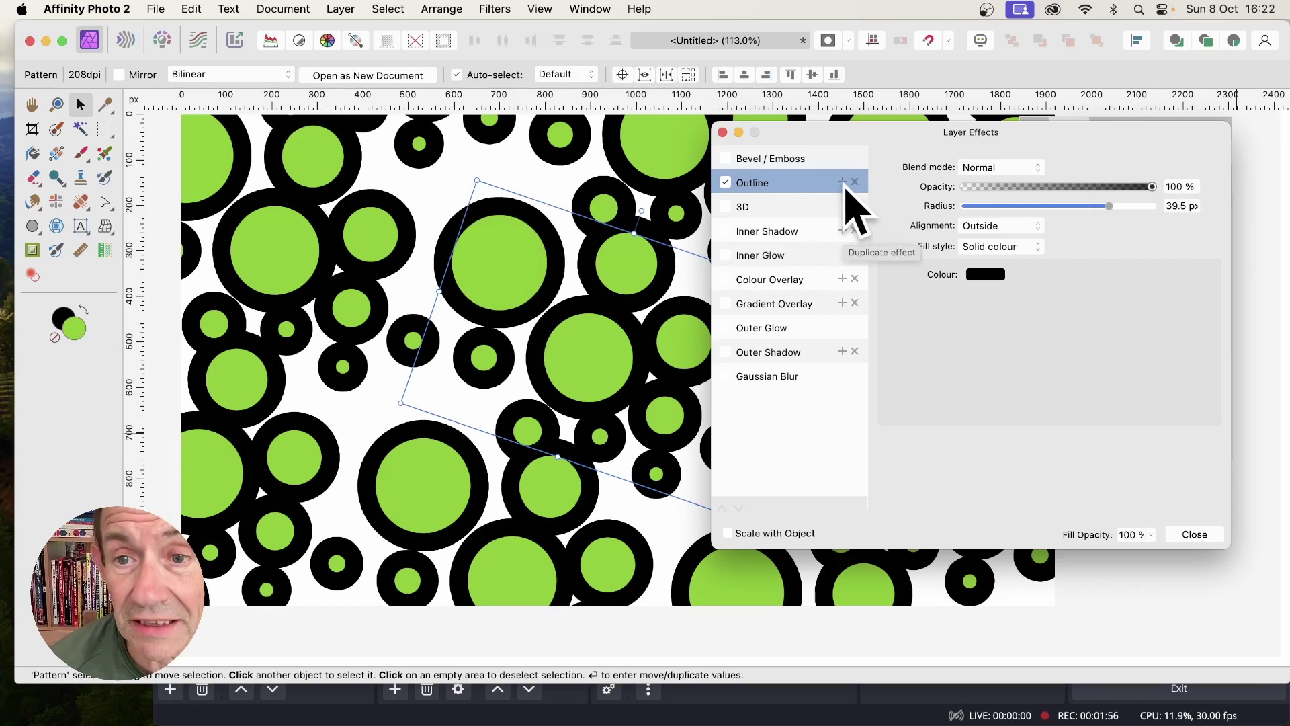
Duplicate the outline effect and give the copy an olive green colour (RGB 105, 134, 0) and a radius of 20.3 px.
click(843, 184)
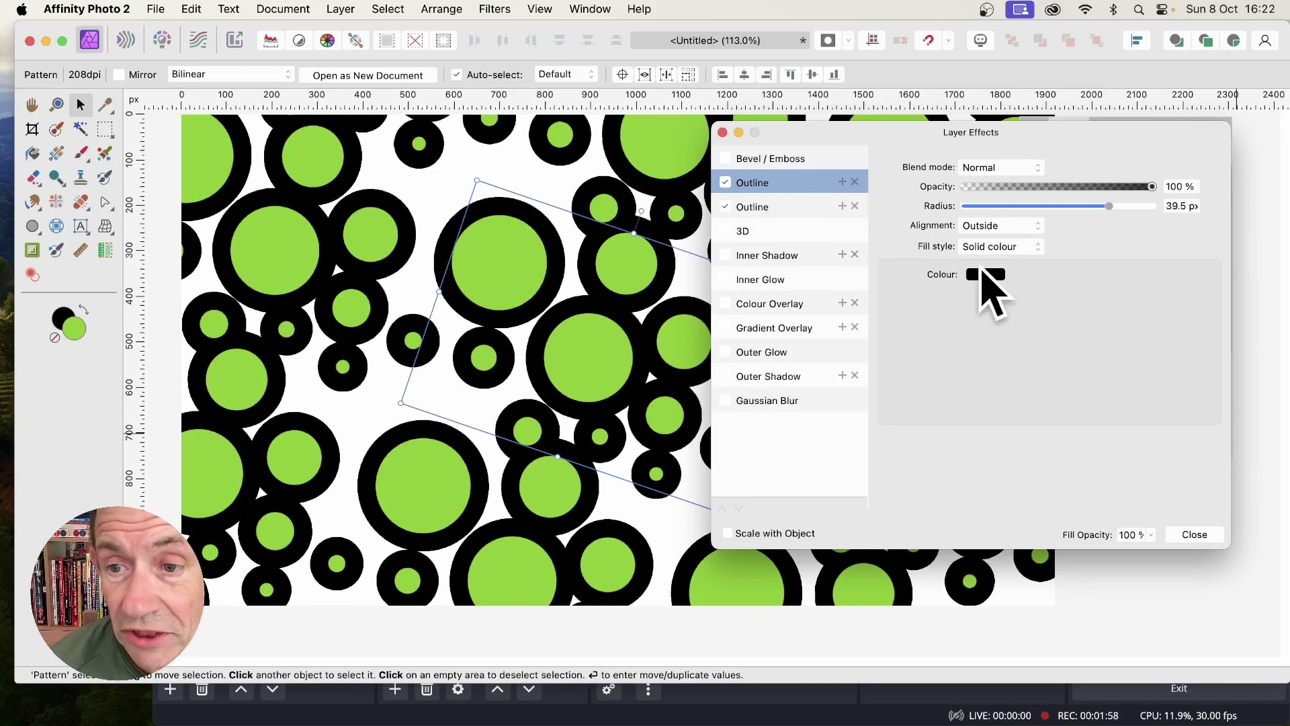
click(985, 273)
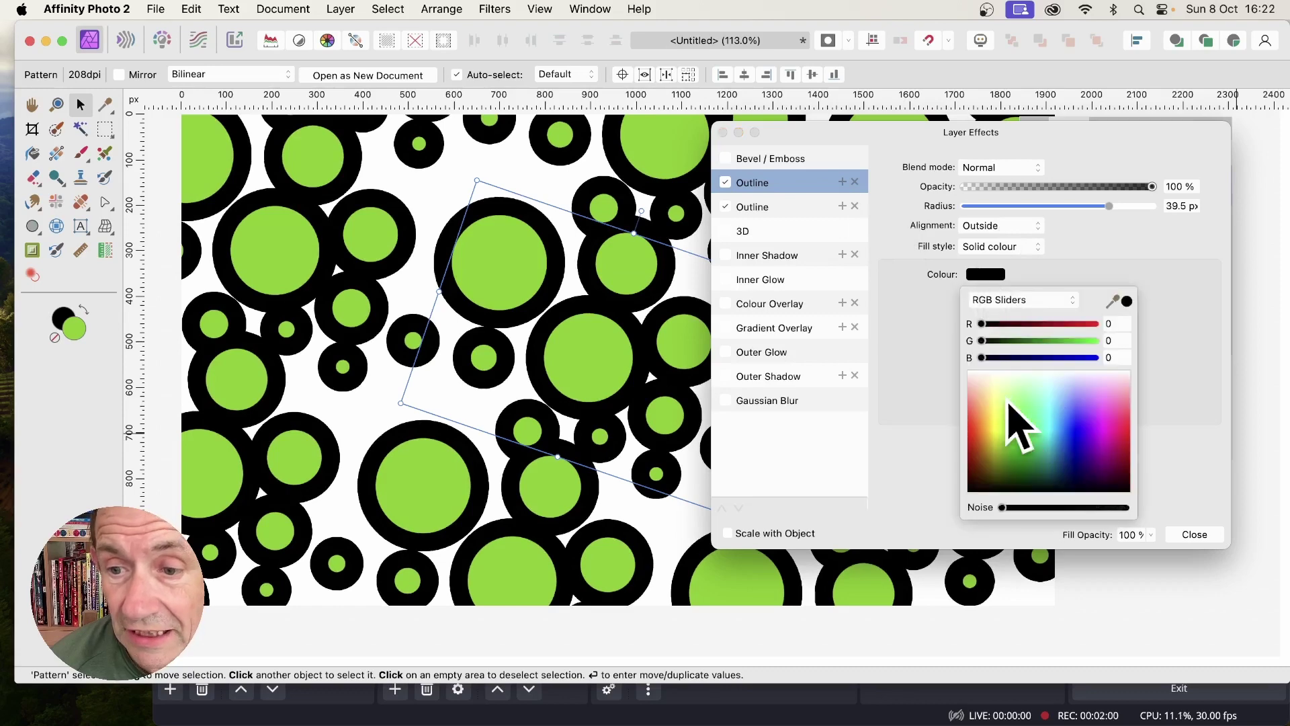
drag(1014, 426, 1005, 460)
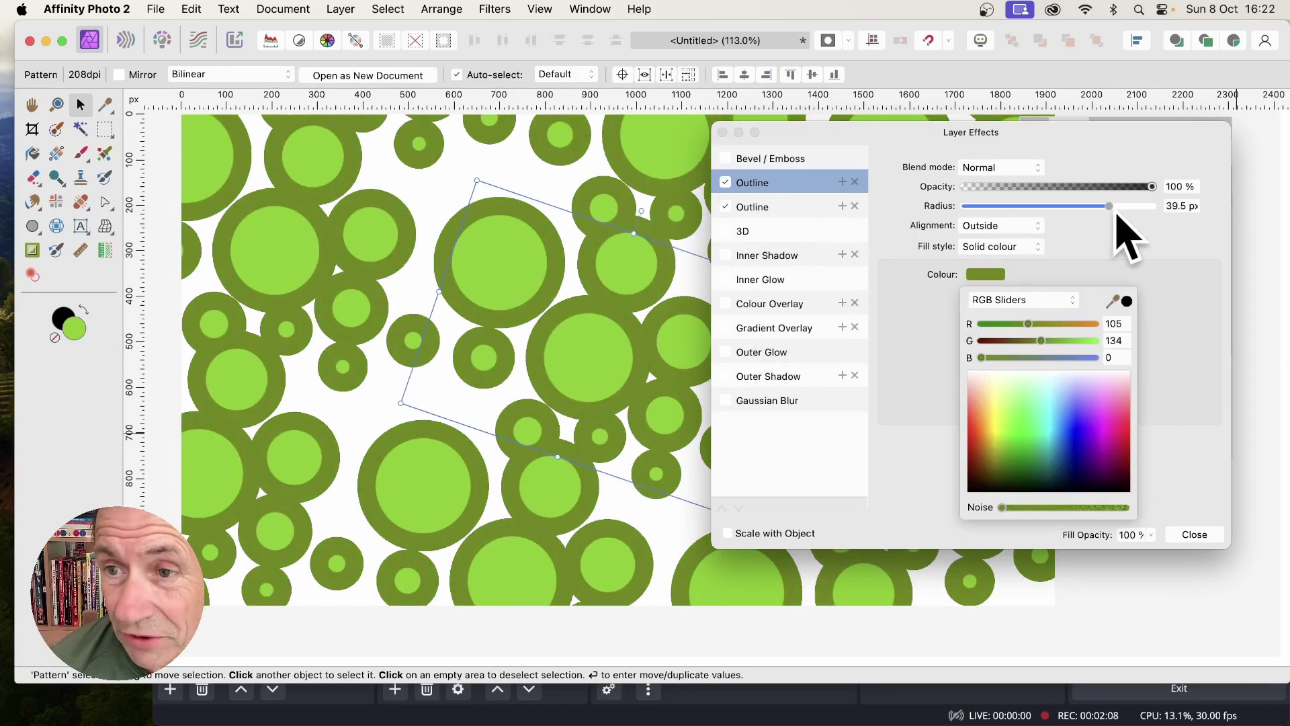
drag(1109, 206, 1068, 221)
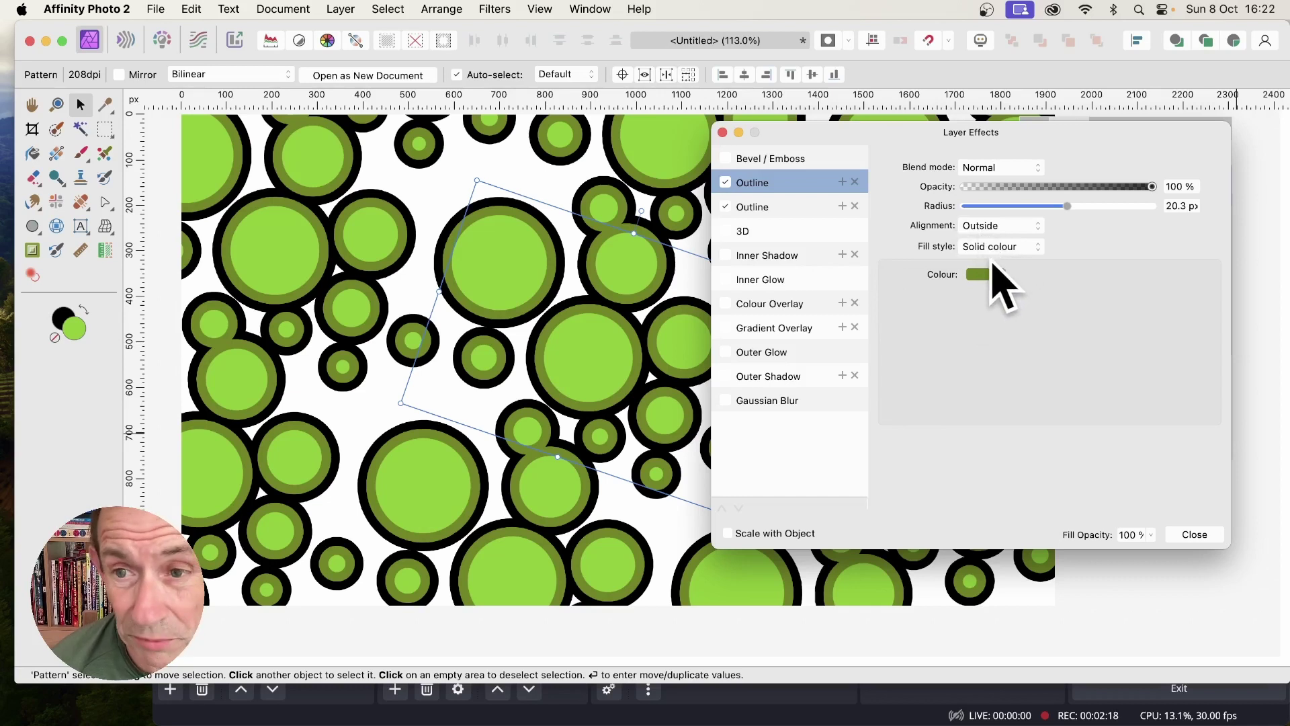
Duplicate the olive outline effect and give the new copy a yellow colour and a radius of 8.4 px.
click(844, 186)
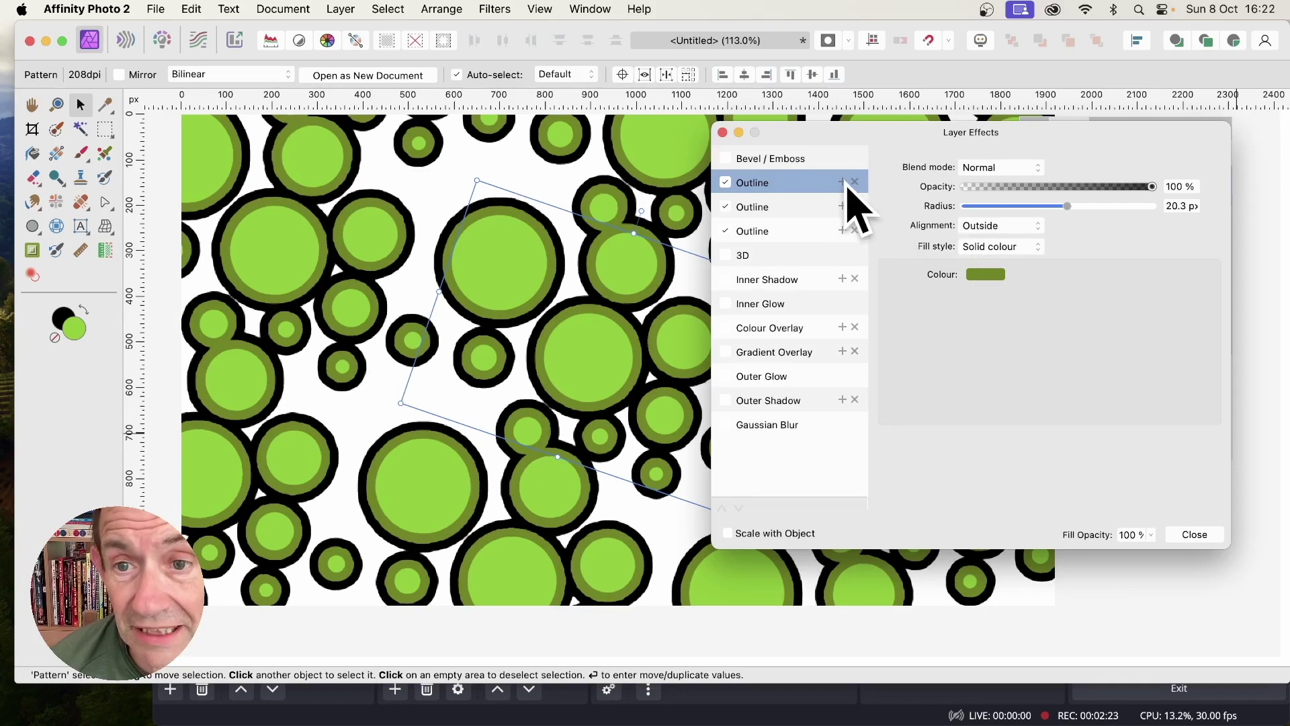
click(986, 274)
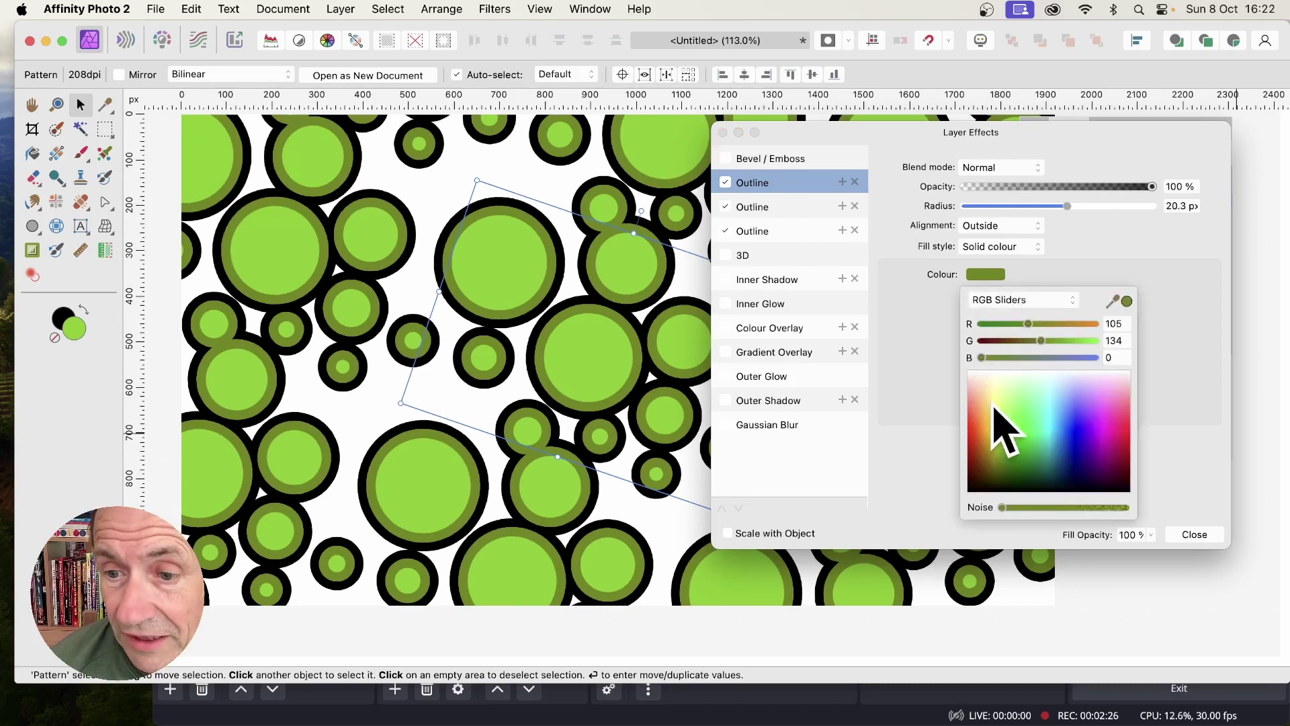
click(994, 430)
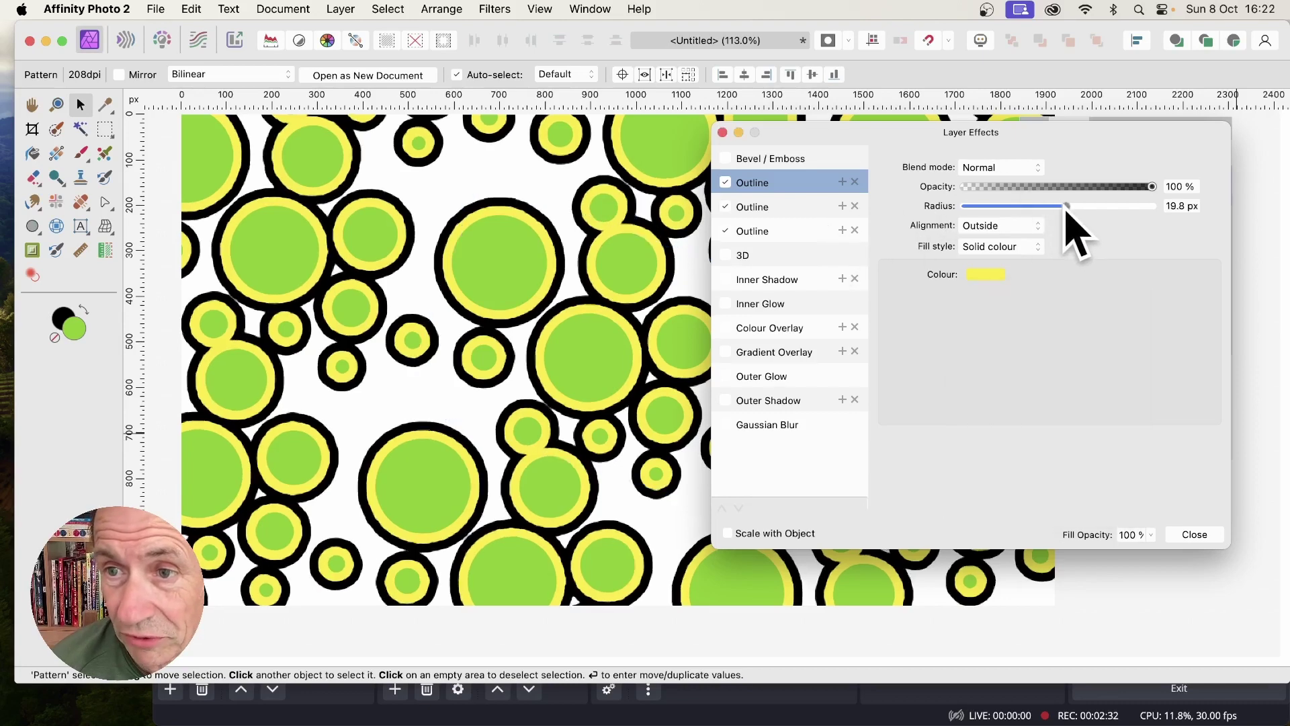
drag(1067, 206, 1038, 206)
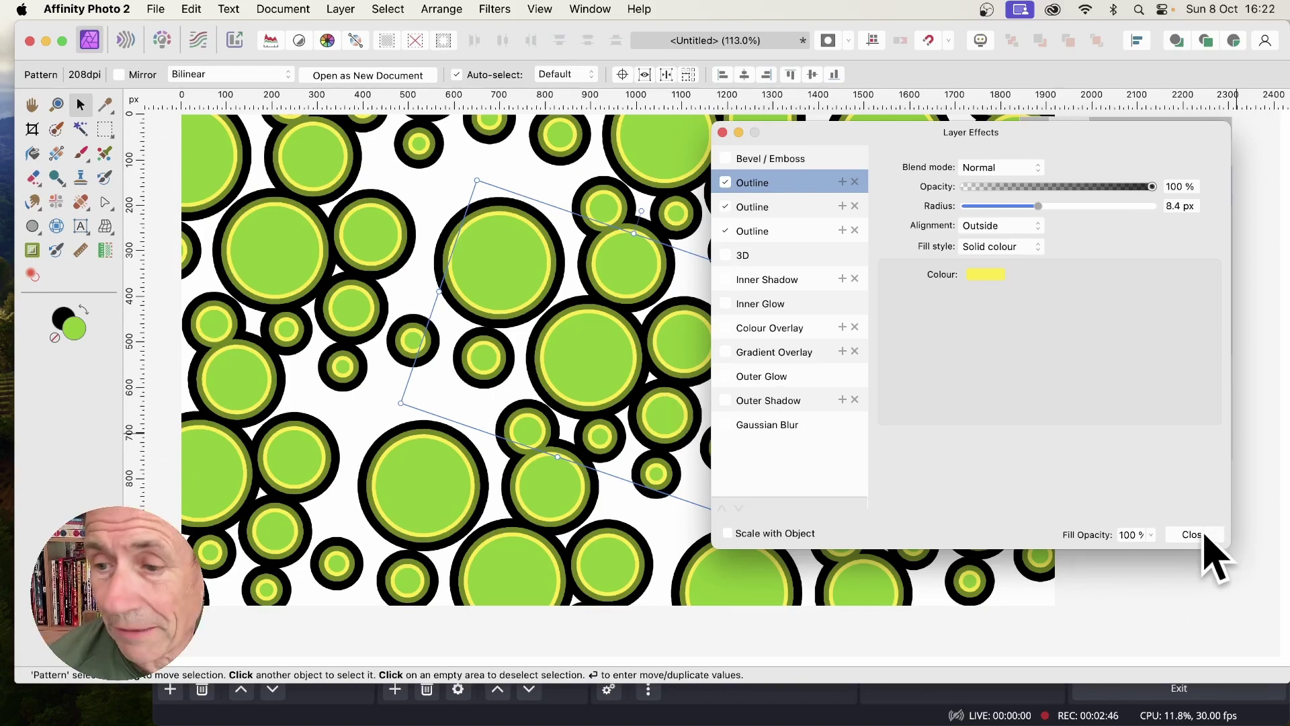
click(1199, 535)
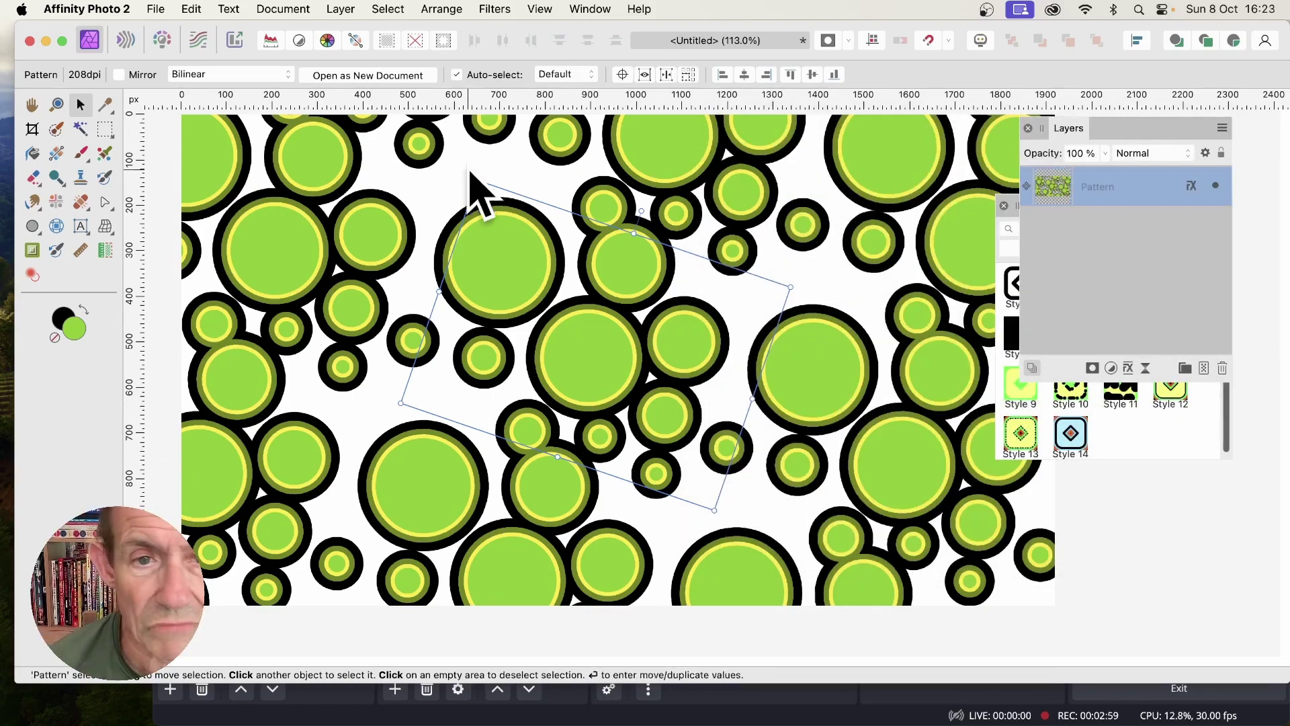
Shrink the pattern tile to a much smaller size and make a slightly offset duplicate of the pattern layer.
drag(476, 178, 617, 403)
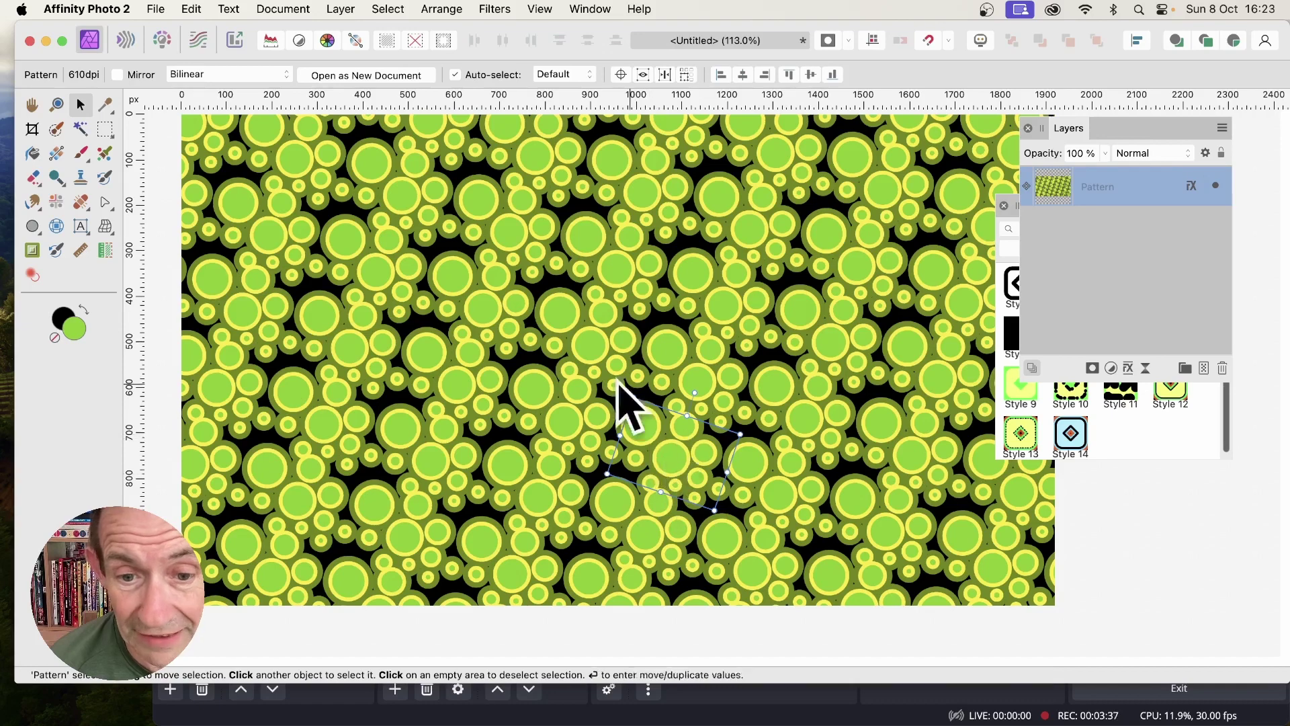
super+drag(665, 451, 638, 416)
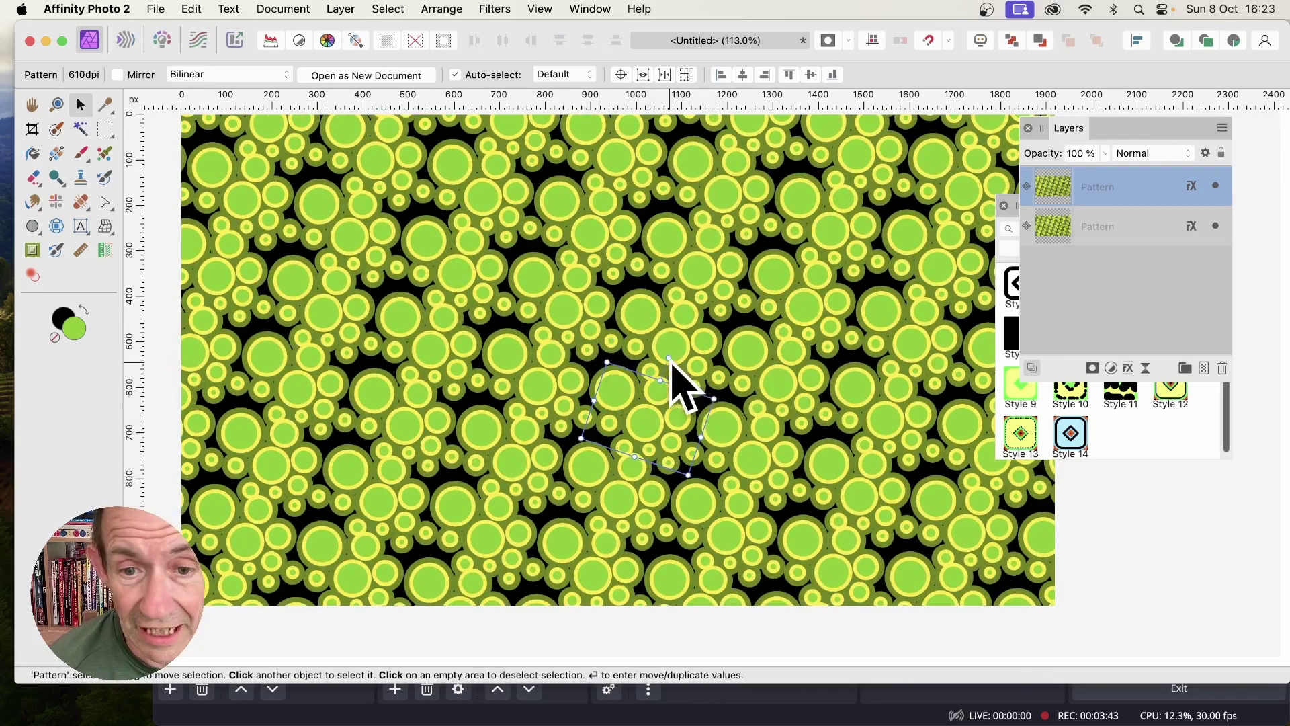
Rotate the duplicate pattern and set its blend mode to Difference.
drag(668, 363, 635, 365)
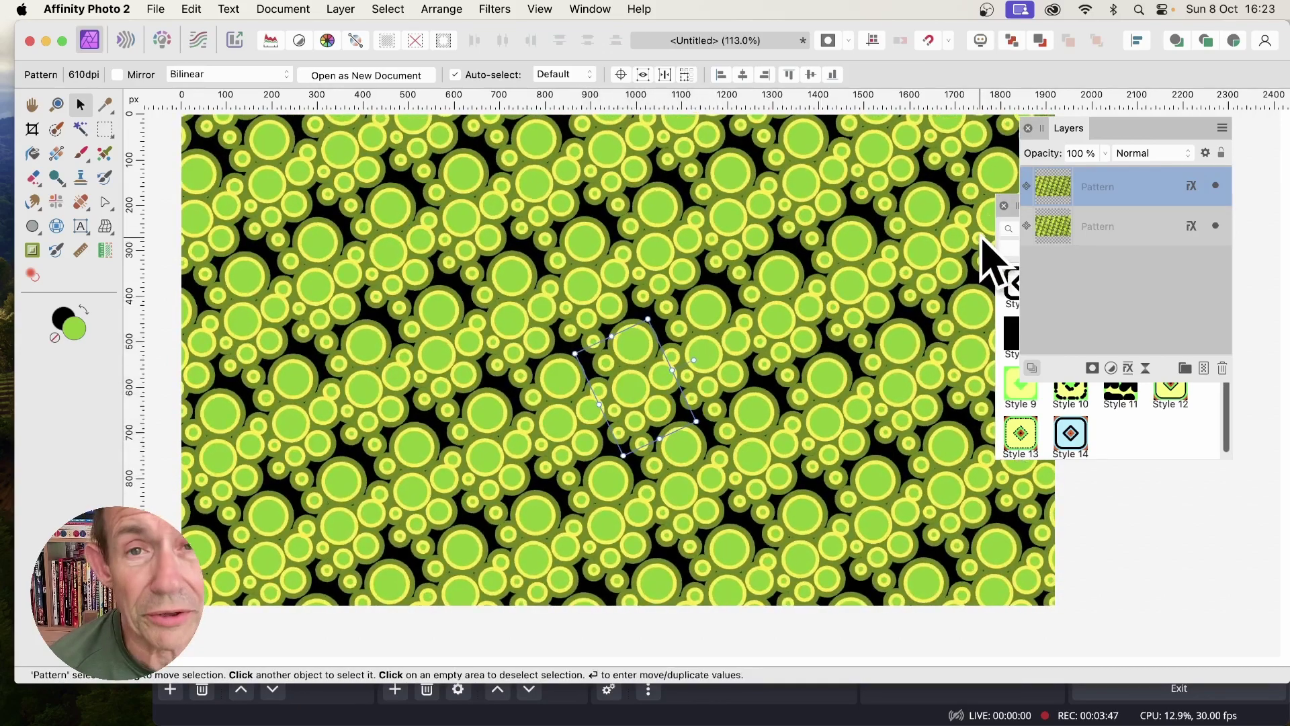
click(1142, 156)
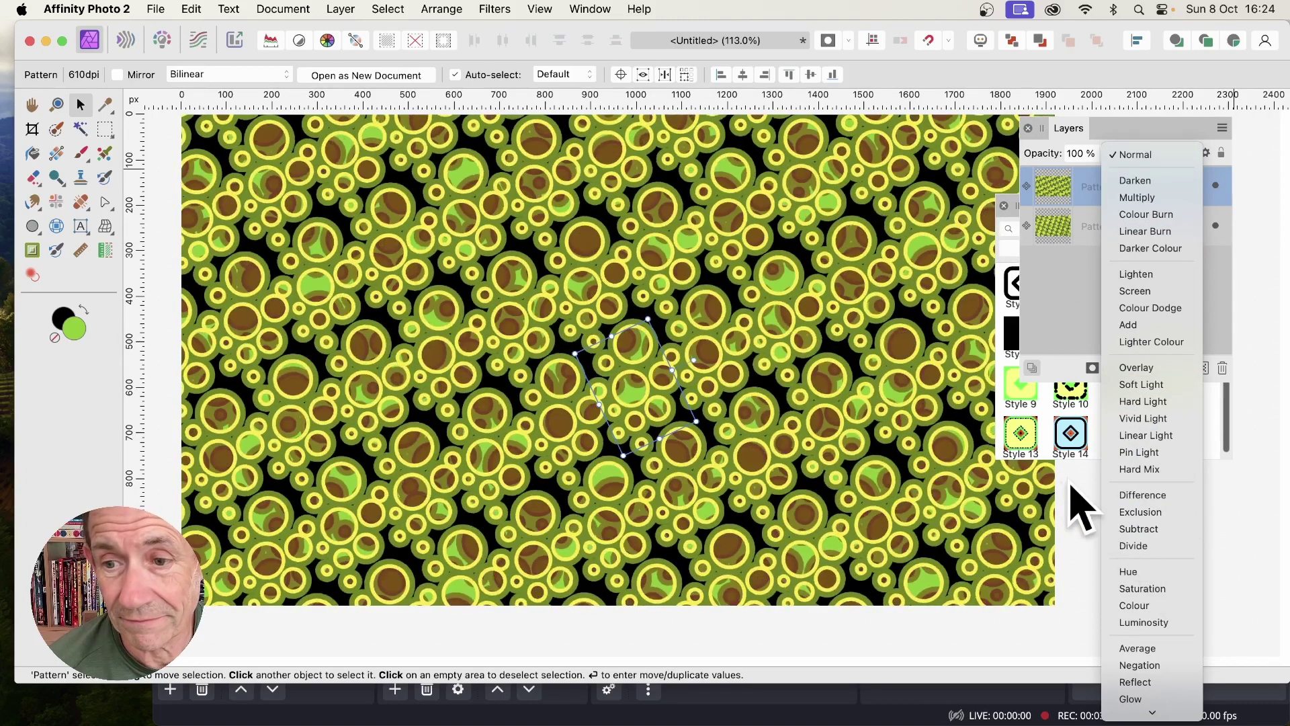
click(1095, 516)
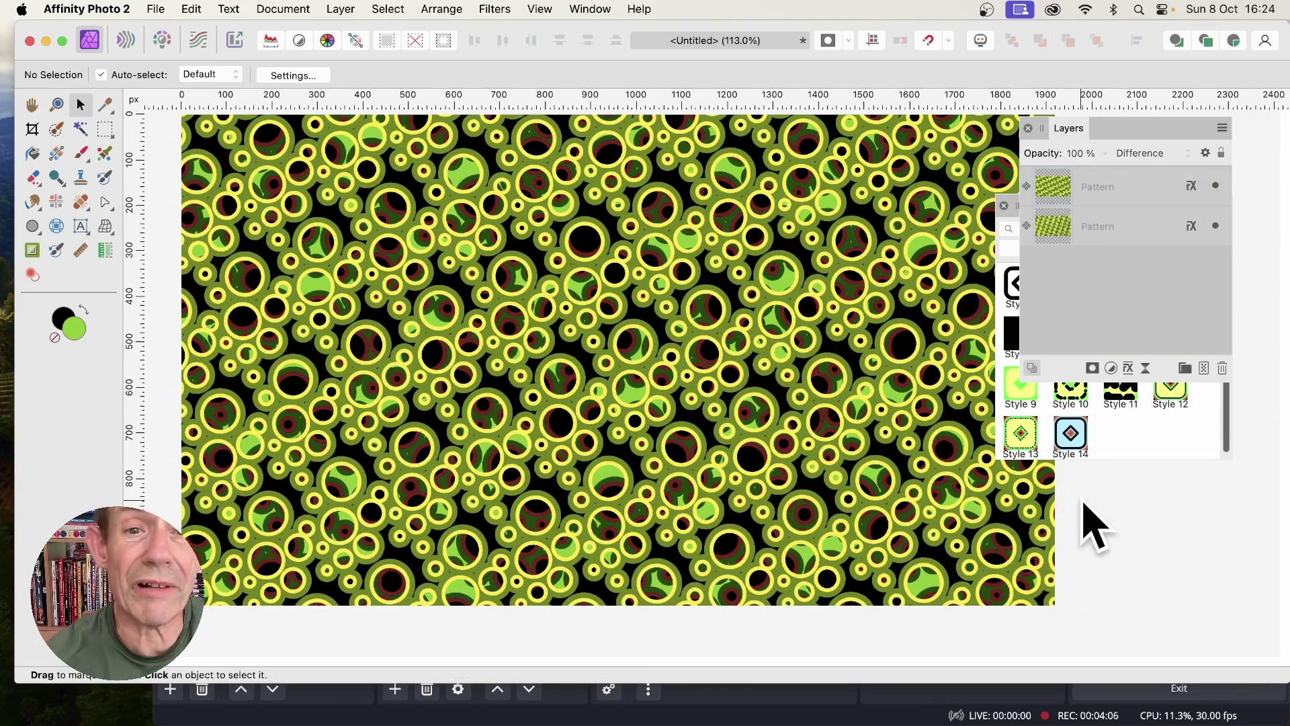